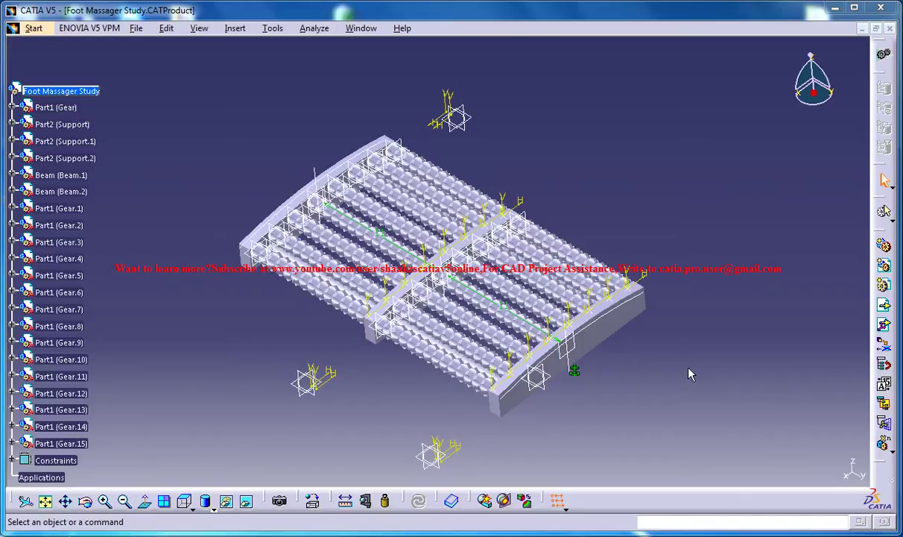
- Switch to the Wooden Foot Massager.CATProduct window from the Window menu
left_click(361, 27)
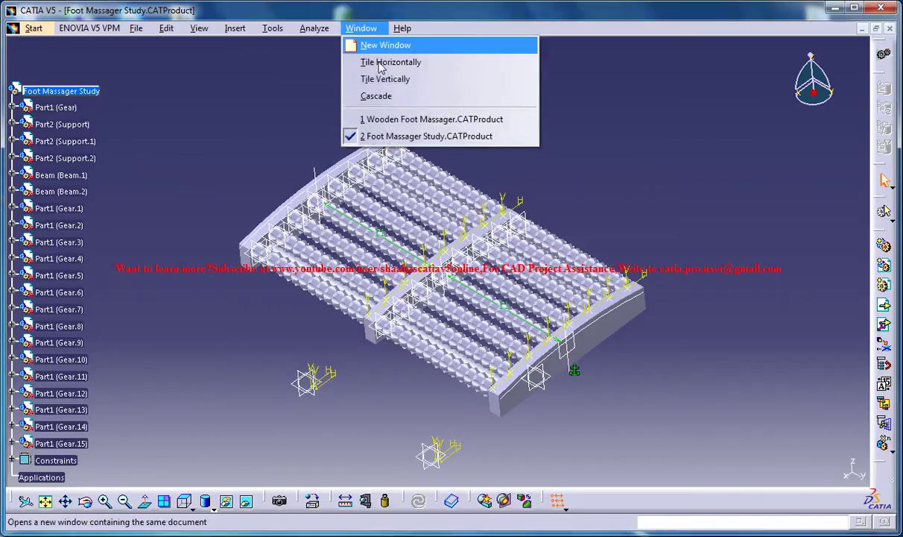
left_click(380, 116)
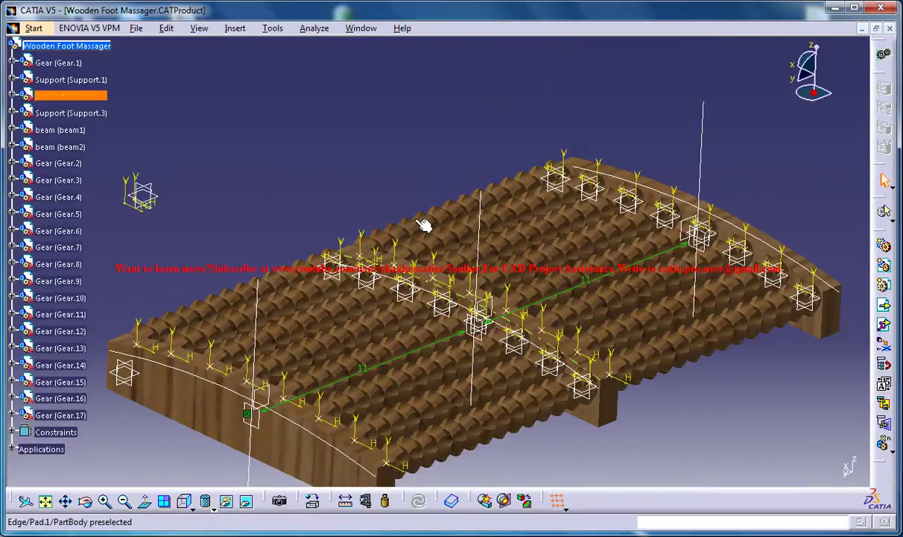
- Return to Foot Massager Study.CATProduct, minimize the render2 image, and rotate the assembly
left_click(360, 28)
left_click(447, 138)
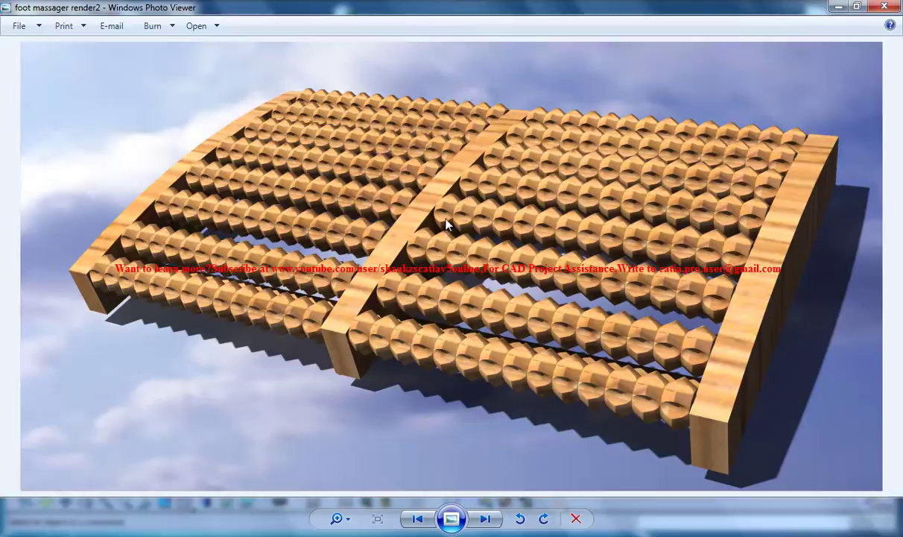
left_click(834, 6)
middle_click_drag(514, 298, 427, 373)
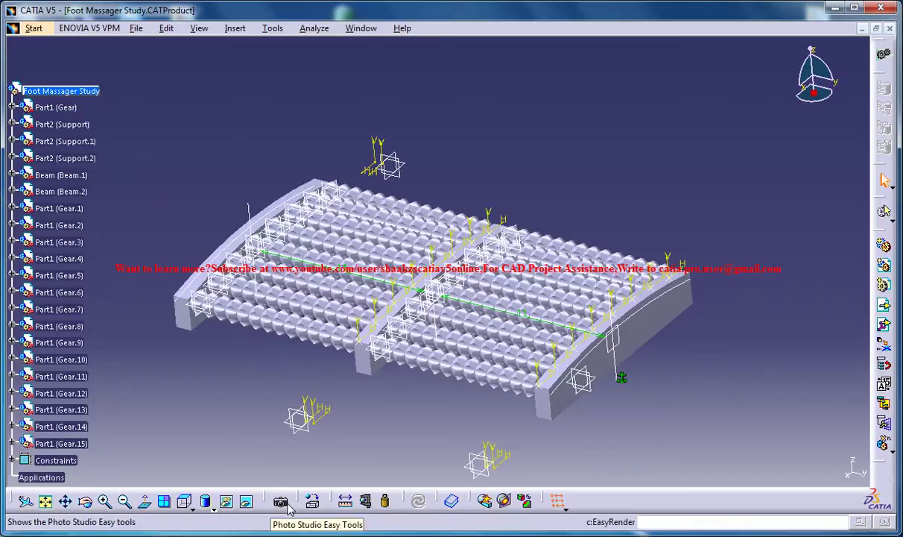
right_click(643, 500)
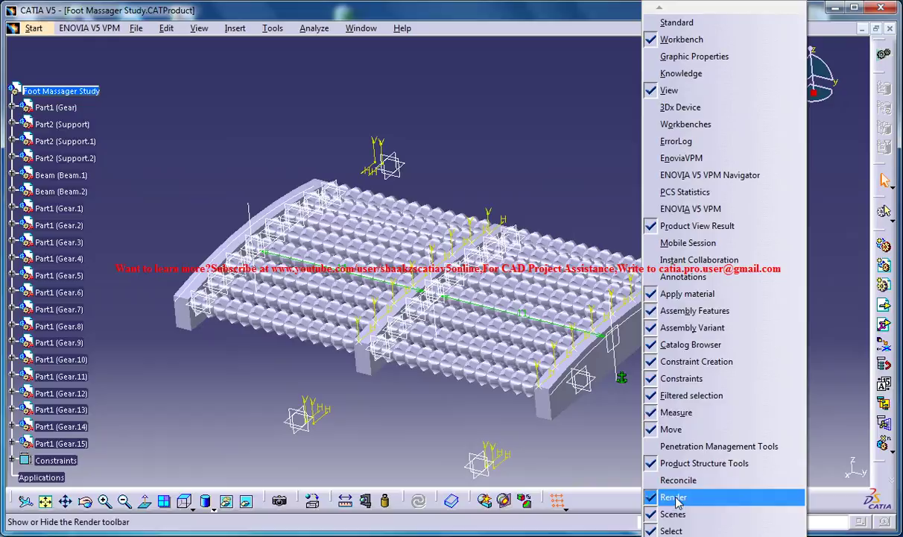
left_click(247, 454)
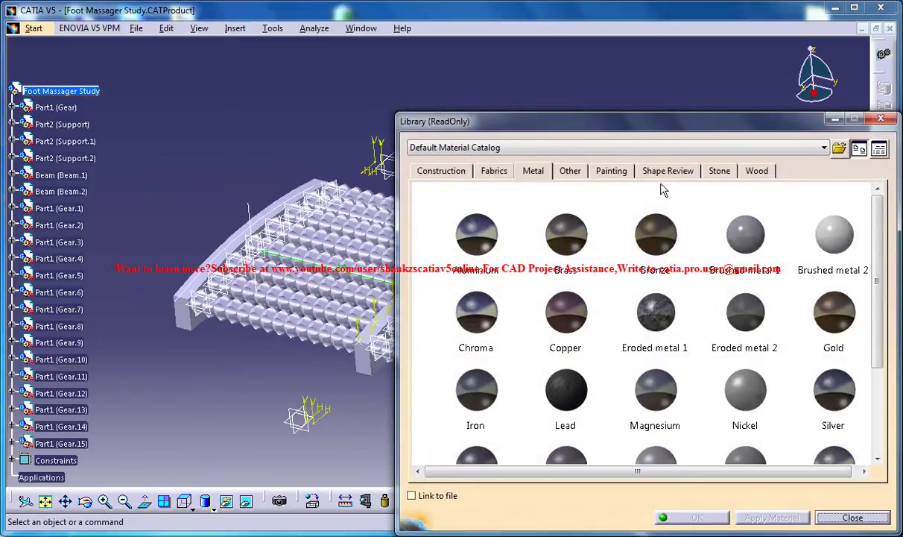
- Show the library's Wood materials, move the dialog higher, and scroll through the material list
left_click(711, 172)
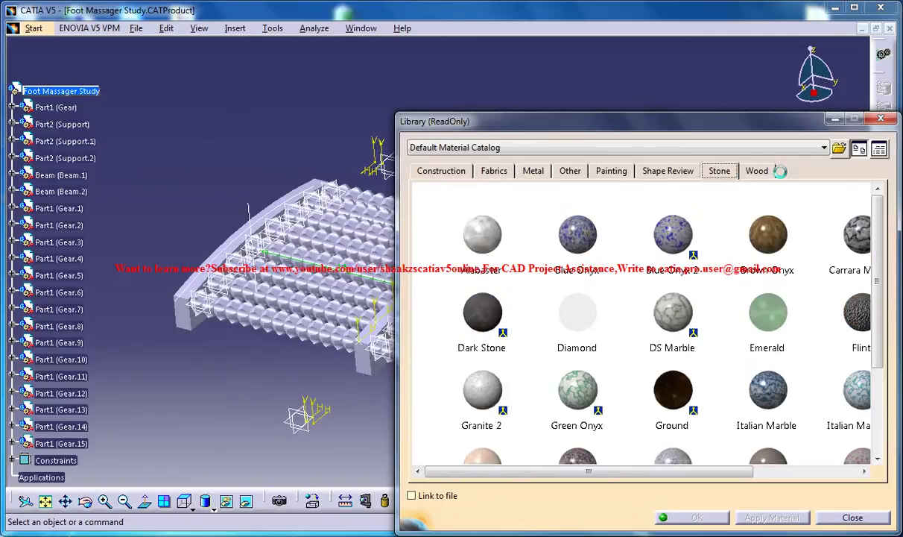
left_click(758, 172)
left_click_drag(738, 121, 732, 44)
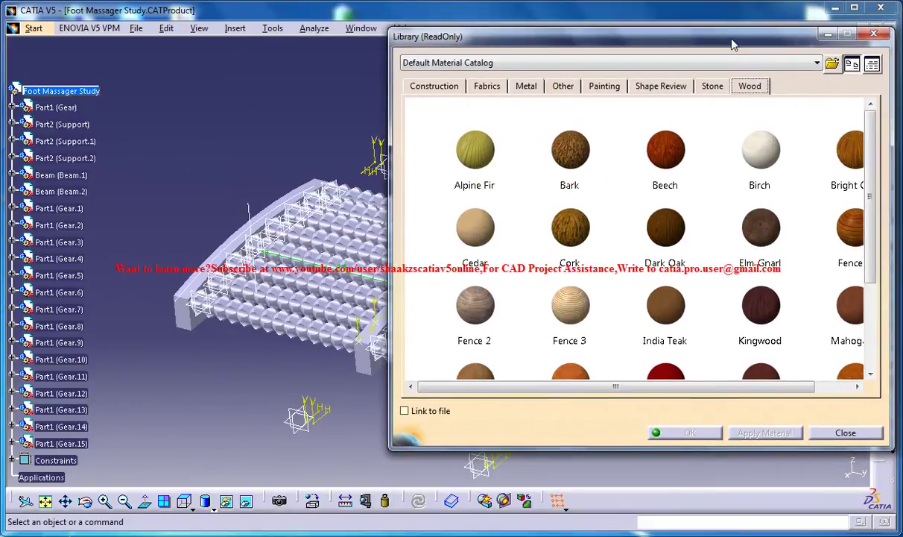
left_click_drag(871, 140, 870, 224)
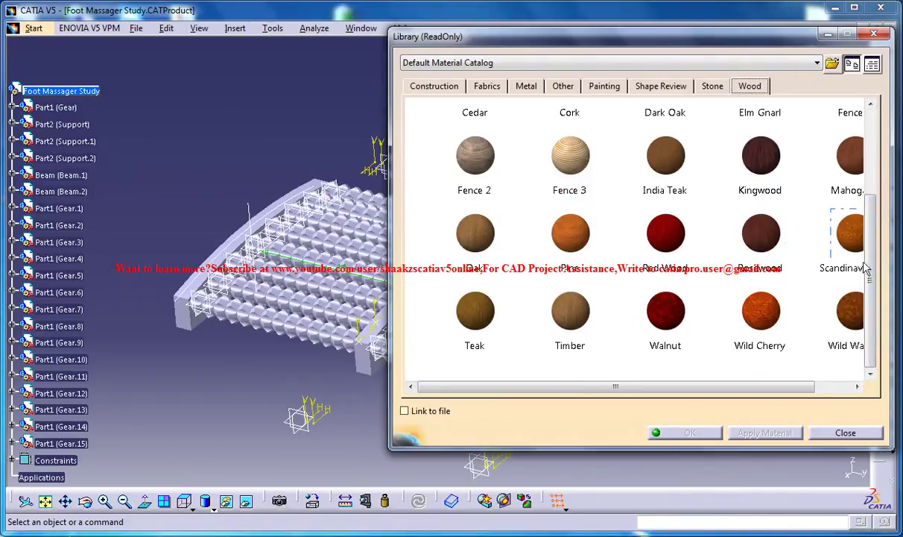
scroll(884, 242, "up", 1)
scroll(884, 242, "down", 1)
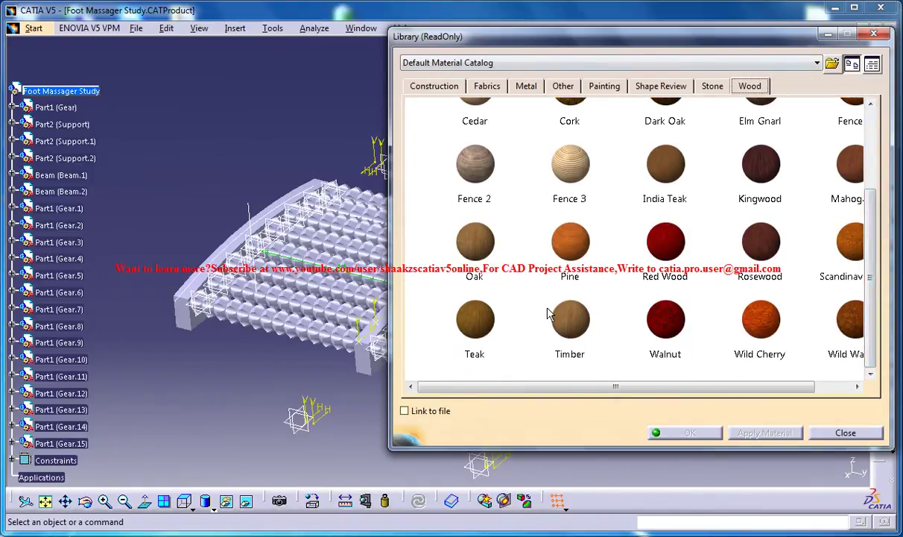
- Drop Oak onto the assembly and switch to shading with materials
left_click_drag(475, 240, 316, 290)
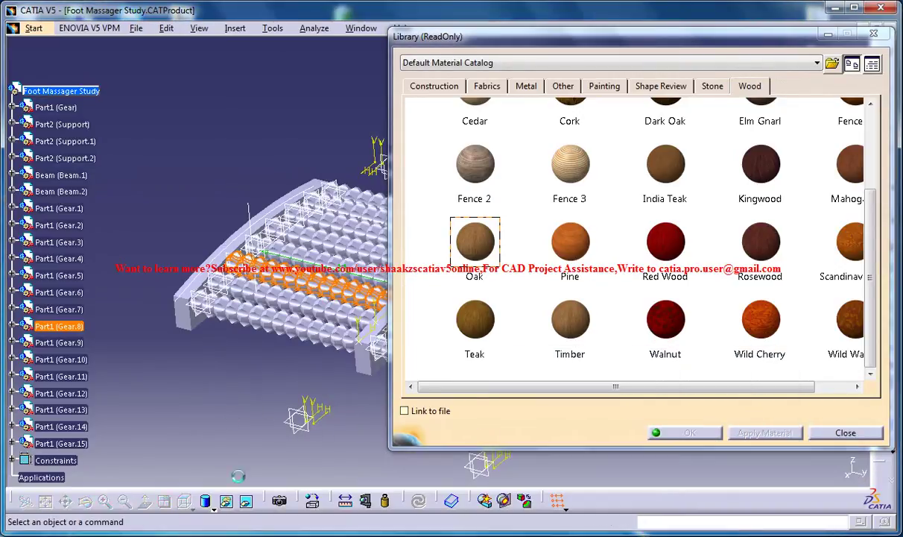
left_click(210, 509)
left_click(220, 482)
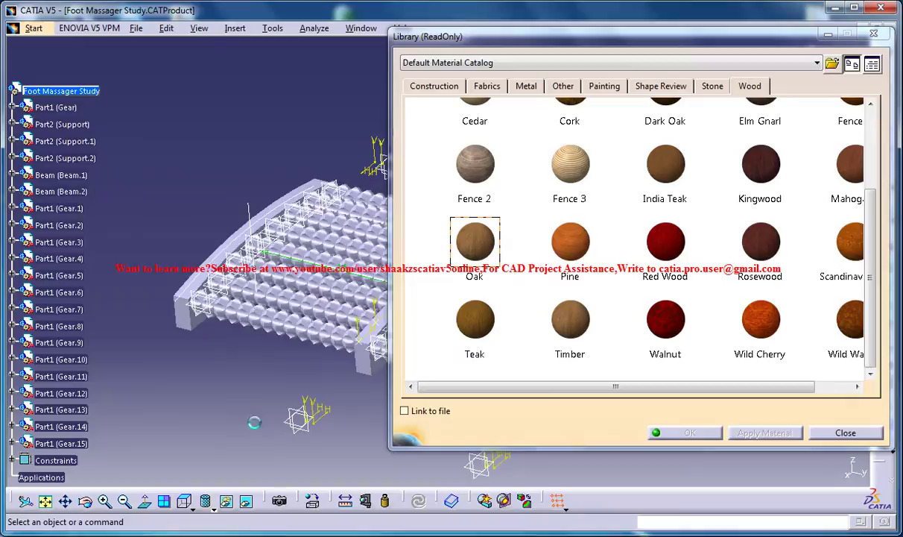
left_click_drag(467, 242, 300, 180)
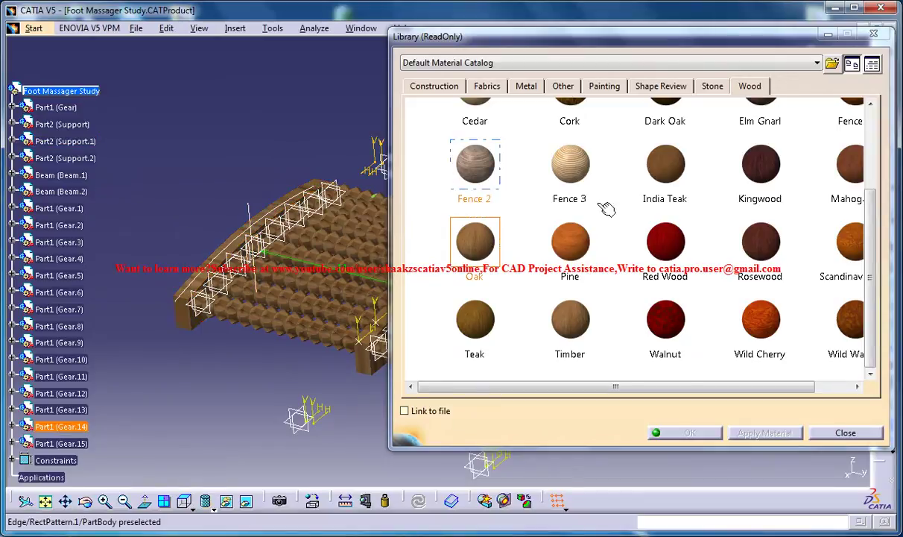
- Apply Walnut to the gear rollers and clear the gear selection
left_click_drag(782, 393, 823, 398)
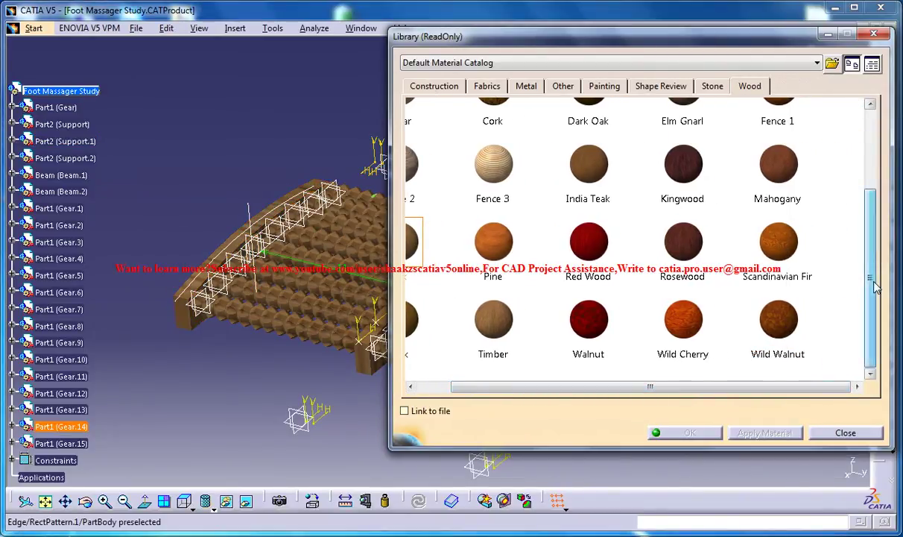
scroll(809, 328, "up", 1)
left_click_drag(678, 388, 631, 389)
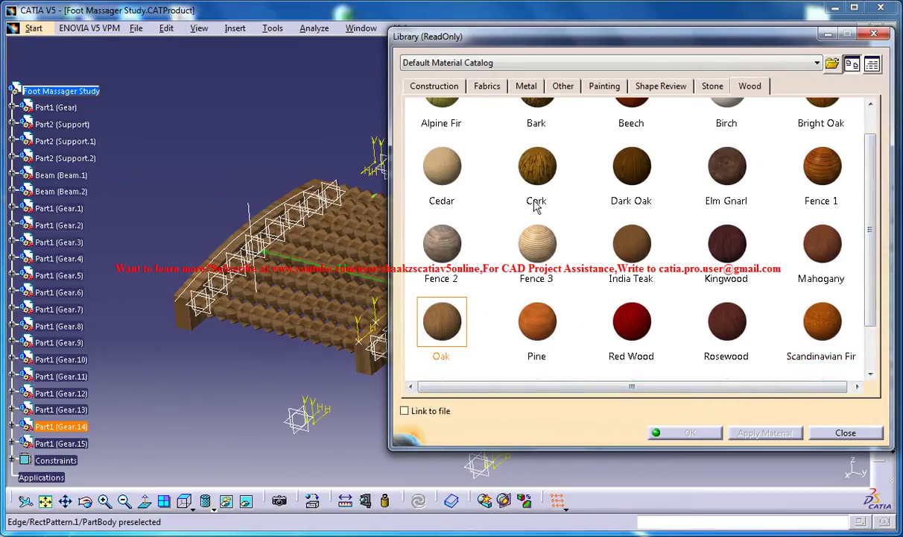
scroll(876, 211, "down", 1)
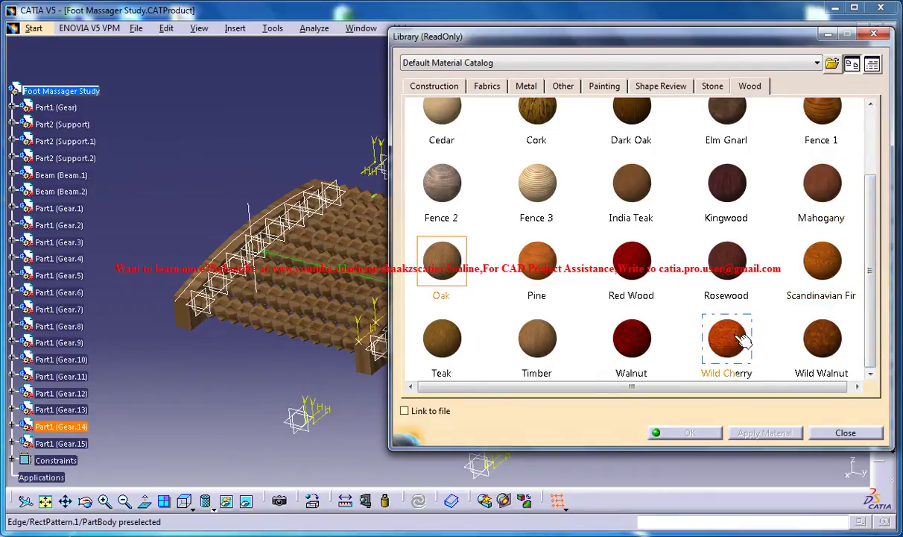
left_click_drag(629, 336, 361, 314)
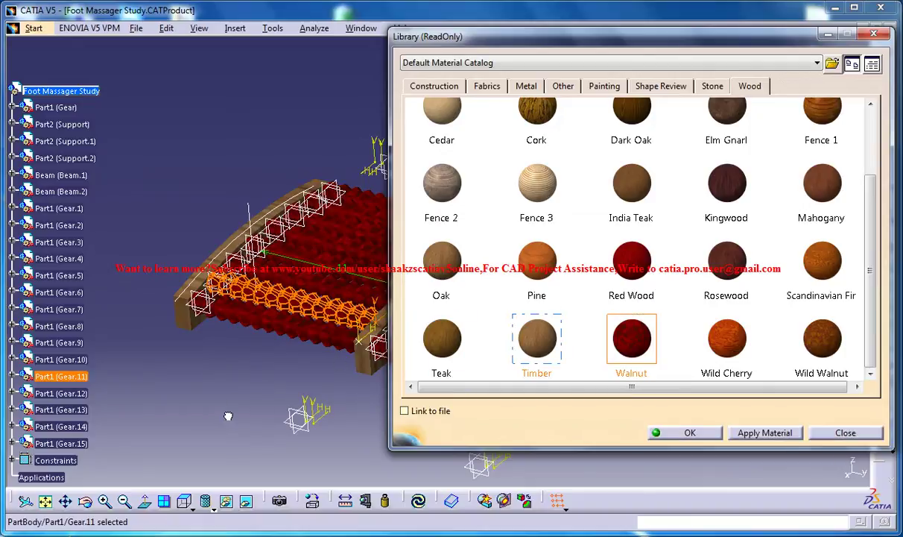
left_click(380, 347)
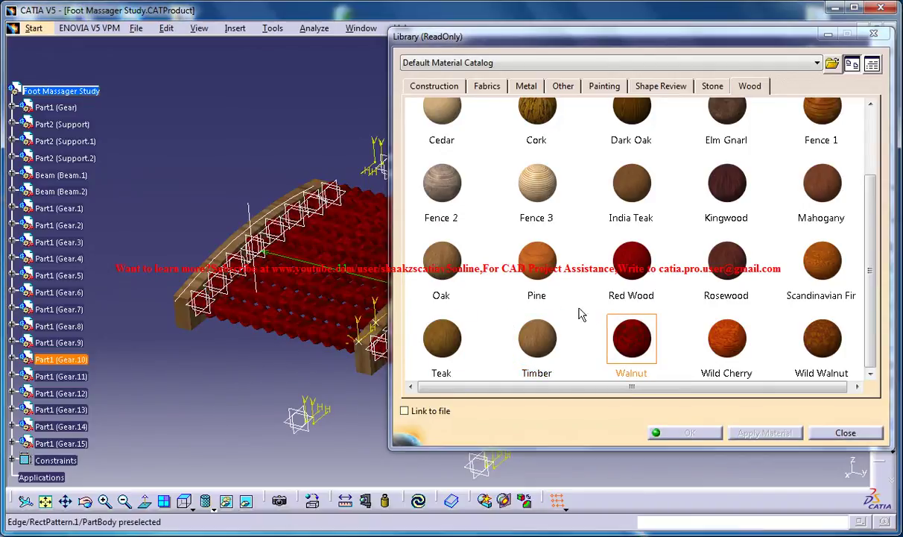
- Apply India Teak to the gears and the support
left_click_drag(631, 186, 351, 290)
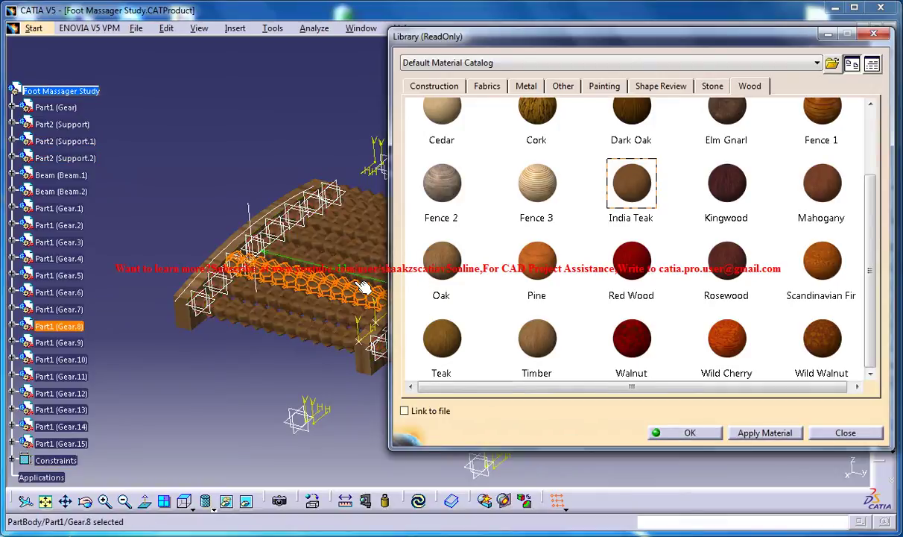
left_click_drag(632, 186, 273, 213)
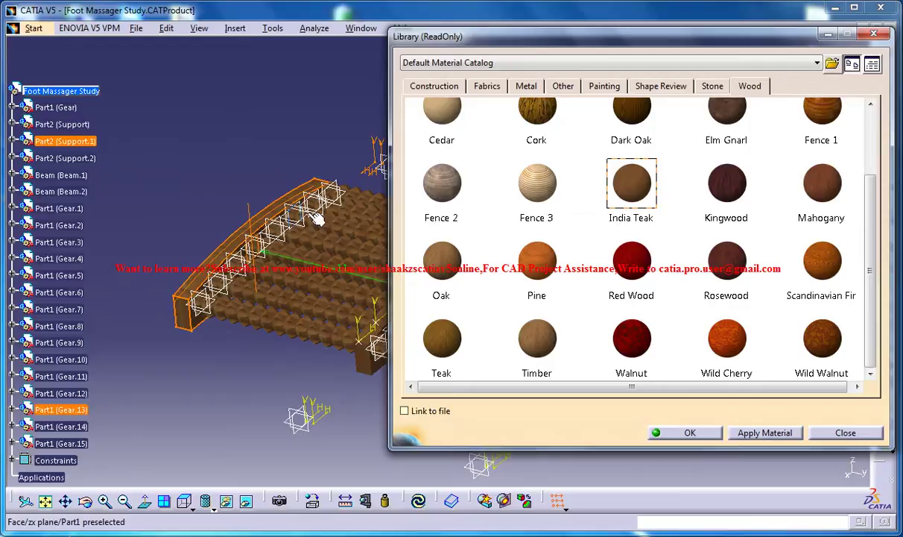
middle_click_drag(274, 213, 218, 201)
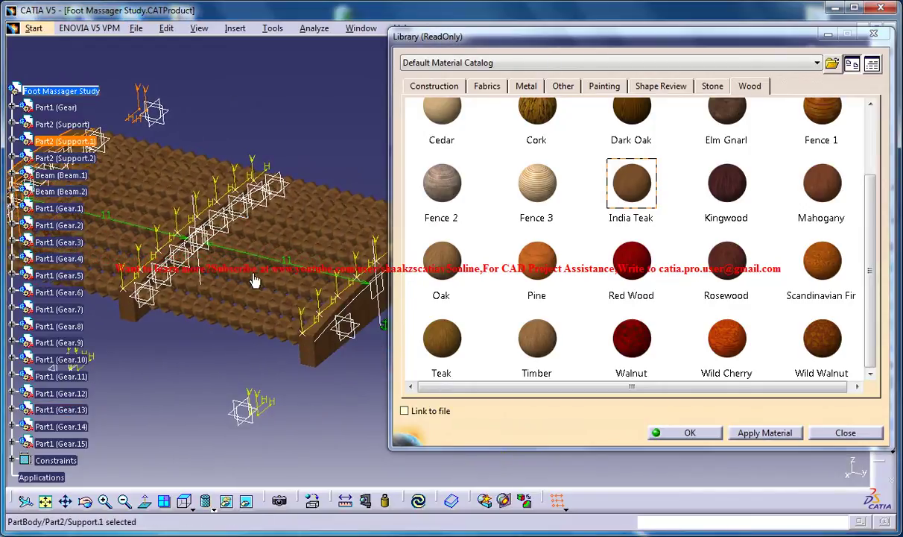
middle_click_drag(256, 278, 373, 209)
- Apply India Teak to the beam and close the material library
left_click_drag(624, 186, 276, 248)
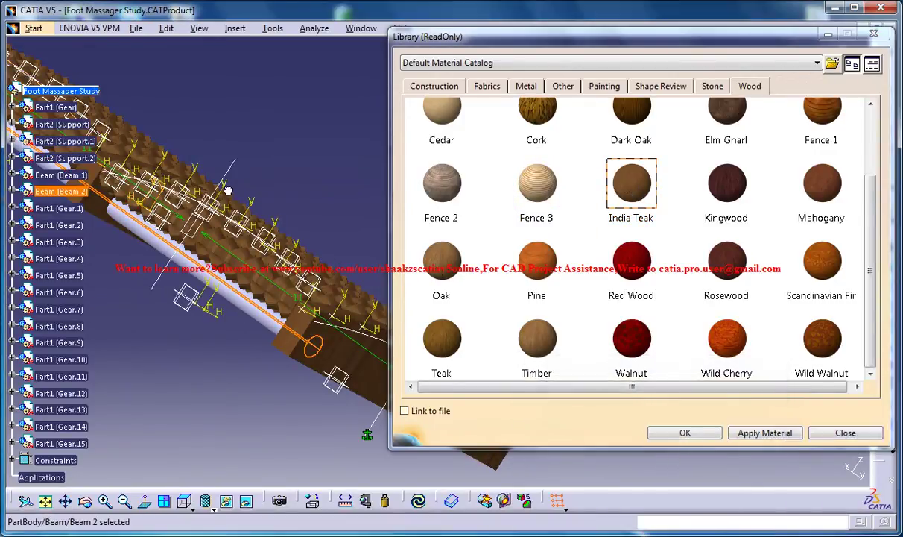
middle_click_drag(239, 298, 313, 253)
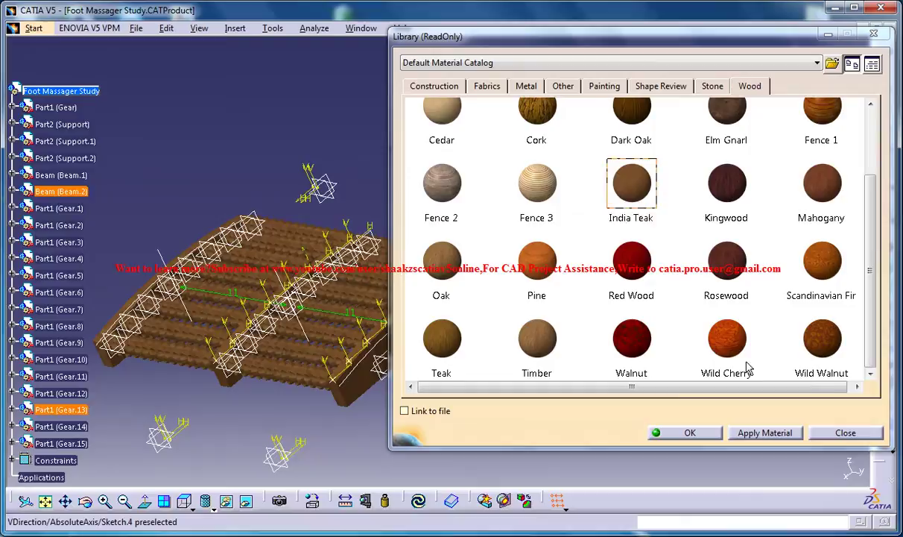
left_click(745, 365)
left_click(872, 430)
middle_click_drag(351, 192, 533, 172)
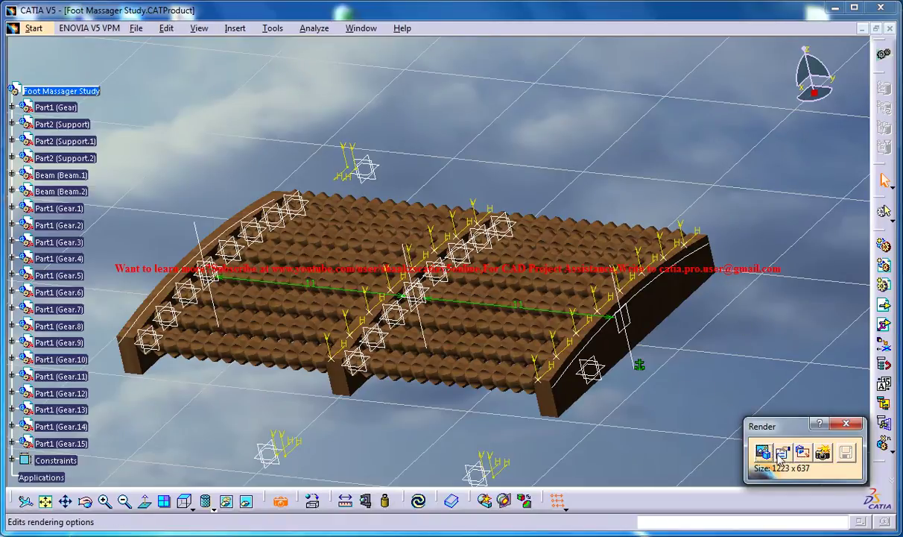
- Open the Scene editor on its Custom lighting and background settings
left_click(780, 455)
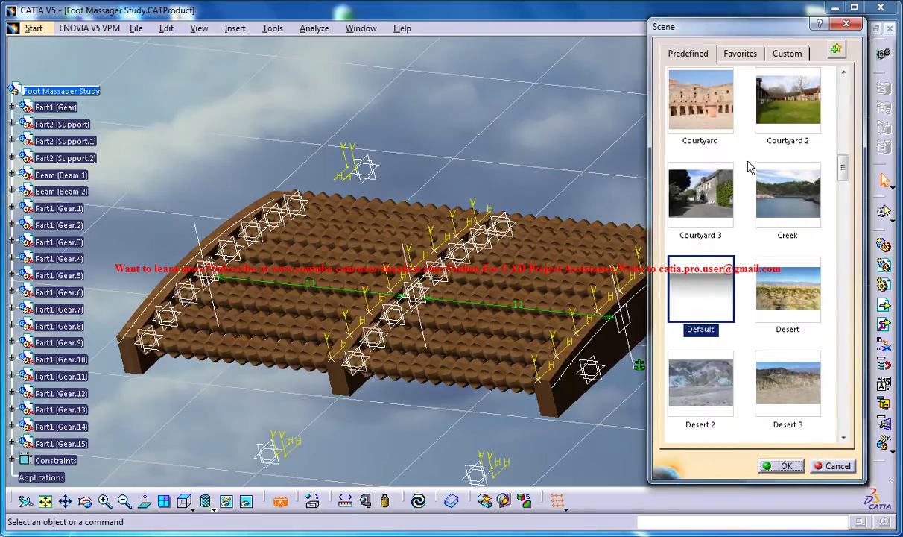
left_click(788, 56)
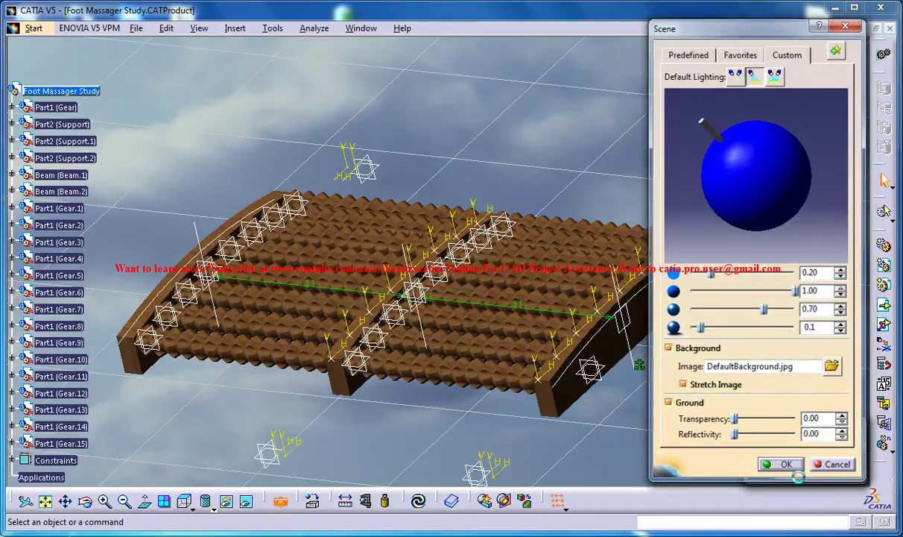
- Accept the scene, keep High rendering quality, and reset the render area to the full 1223 x 637 view
left_click(782, 464)
left_click(783, 452)
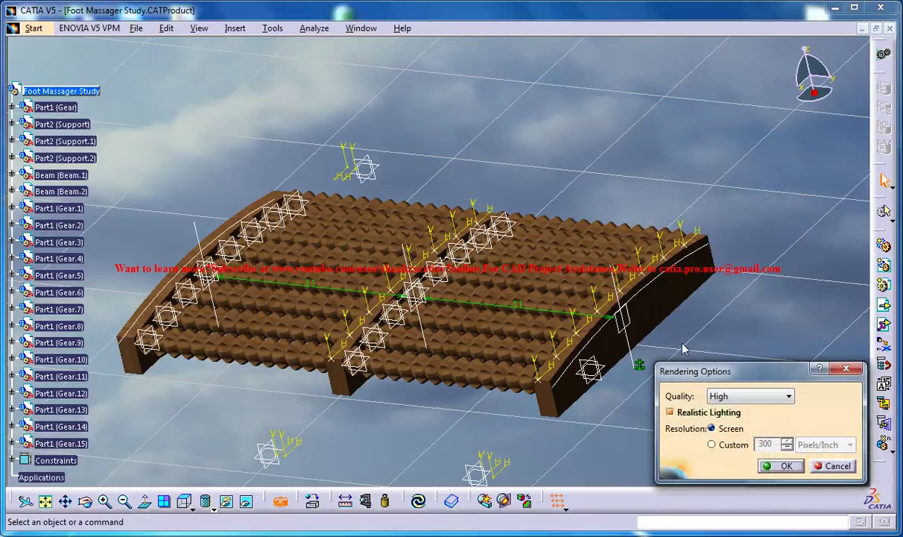
left_click(751, 403)
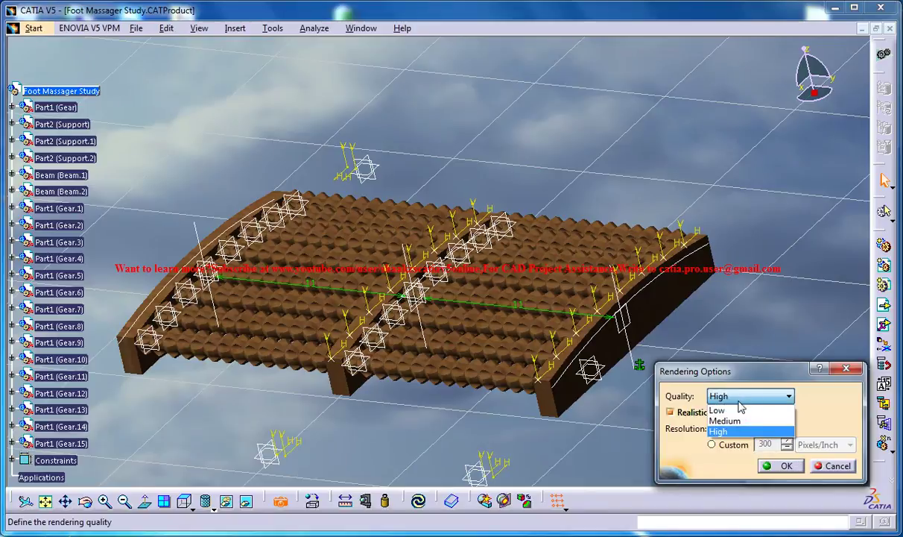
left_click(720, 430)
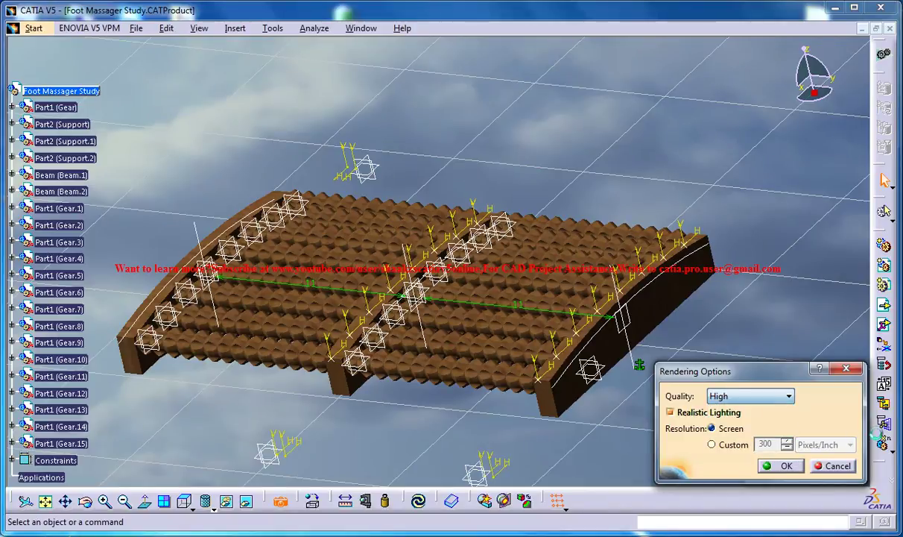
left_click(781, 463)
left_click(803, 453)
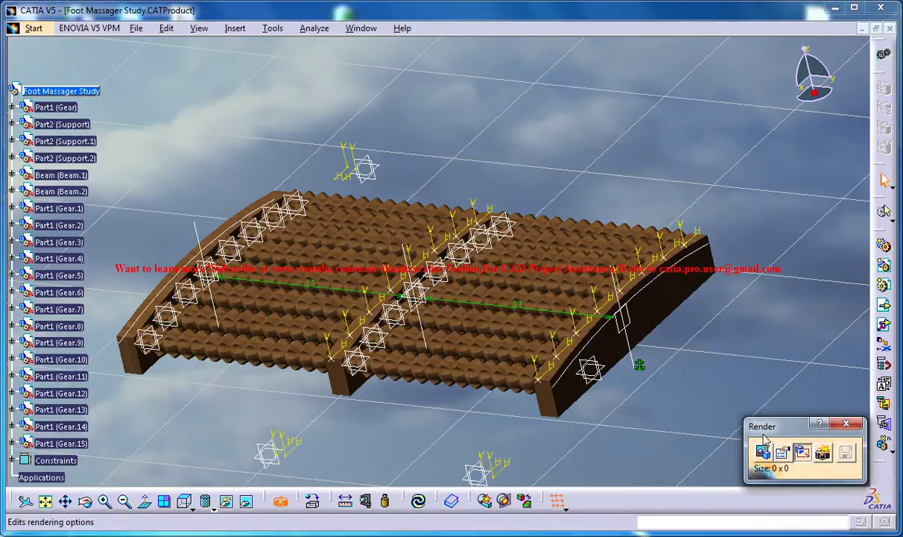
left_click(803, 454)
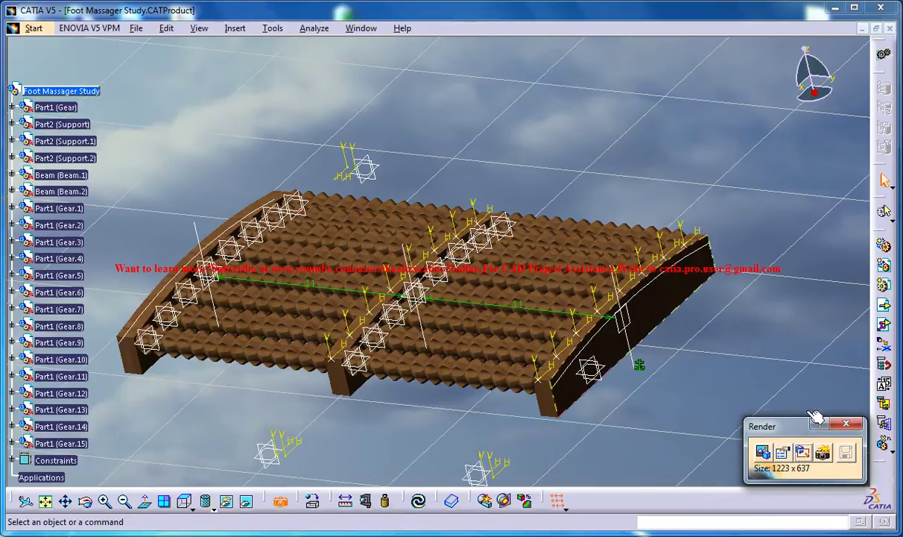
- Render the teak massager against the sky, then minimize the foot massager render2 viewer
left_click(824, 454)
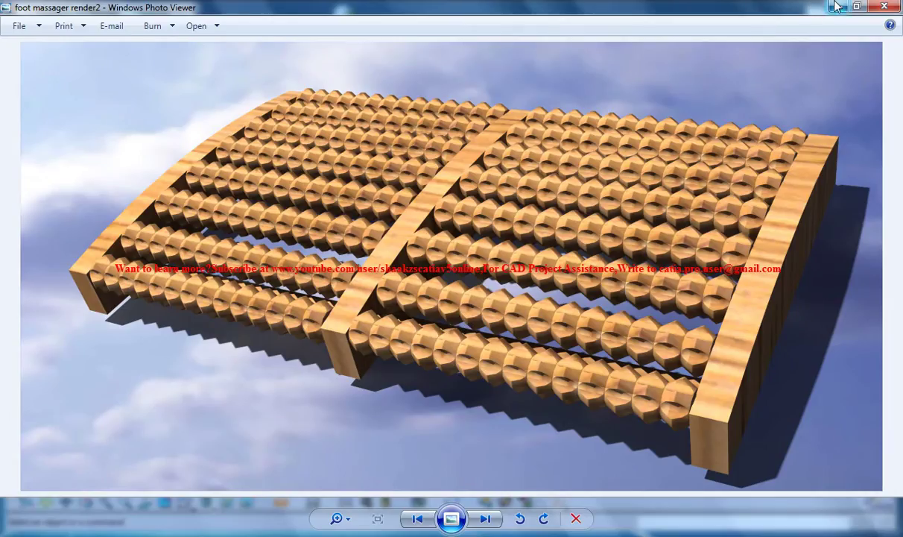
left_click(837, 6)
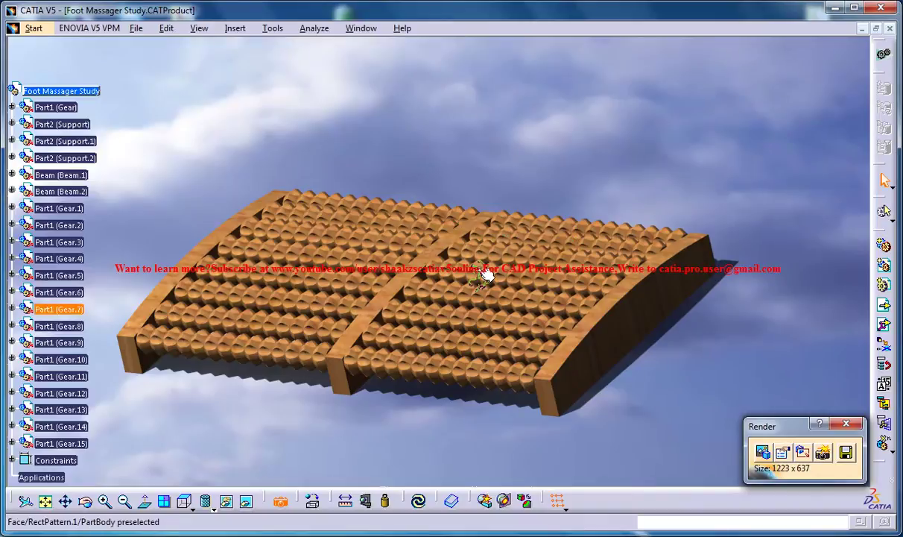
- Show the Render Style submenu under the View menu
left_click(204, 31)
mouse_move(276, 368)
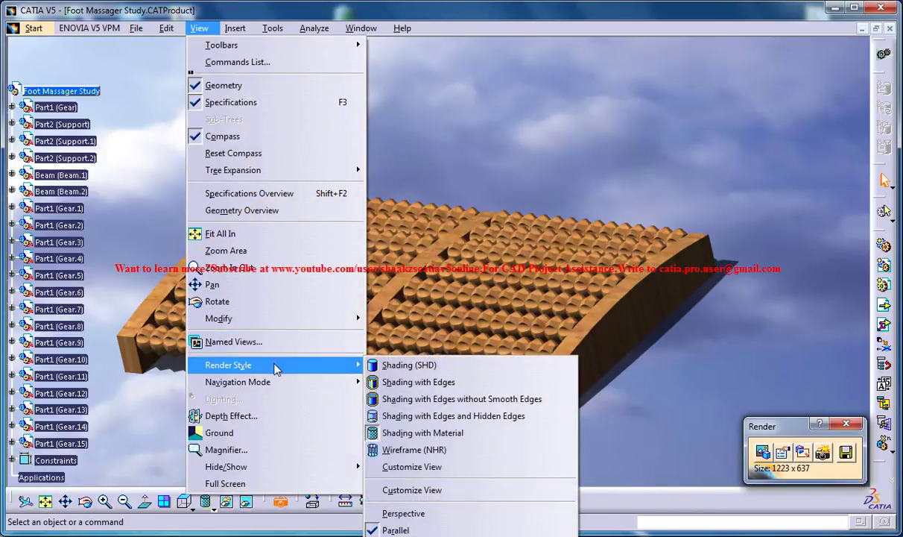